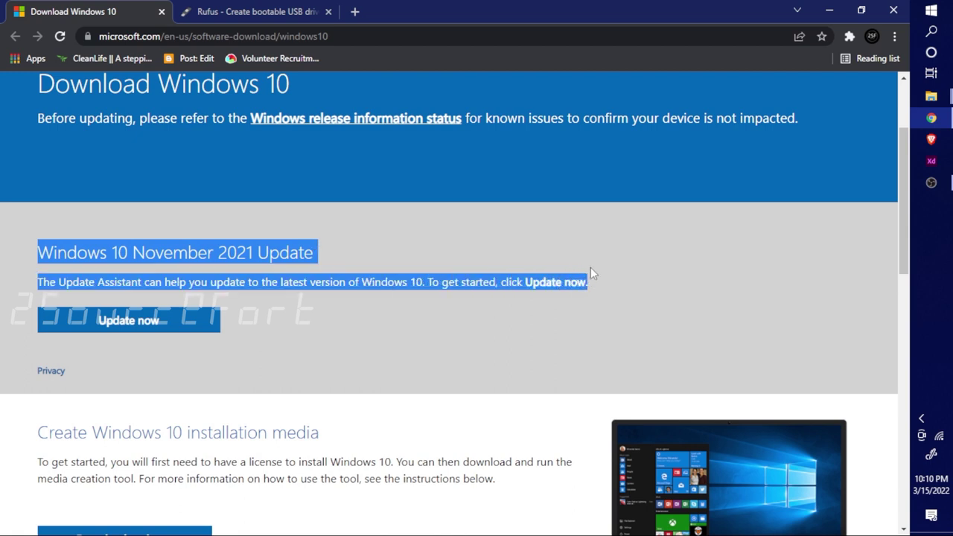
- Dismiss the Microsoft Edge banner and download the media creation tool from the Create Windows 10 installation media section
left_click(385, 398)
scroll(383, 399, "up", 2)
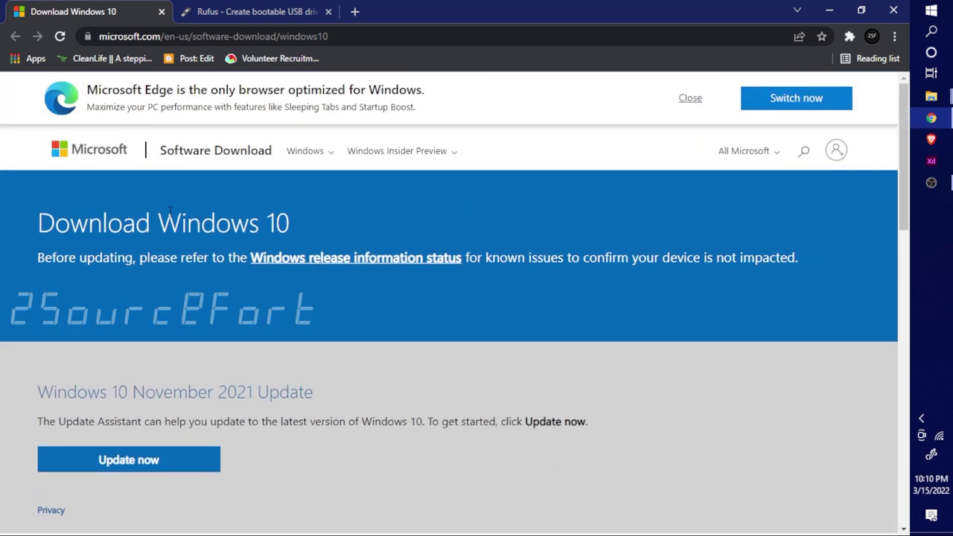
left_click(689, 101)
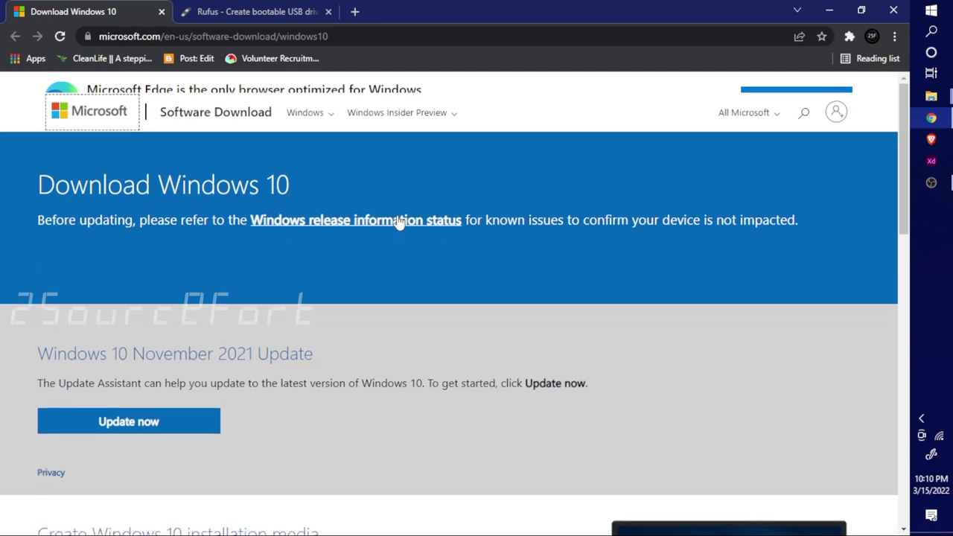
scroll(340, 254, "down", 3)
scroll(340, 254, "down", 1)
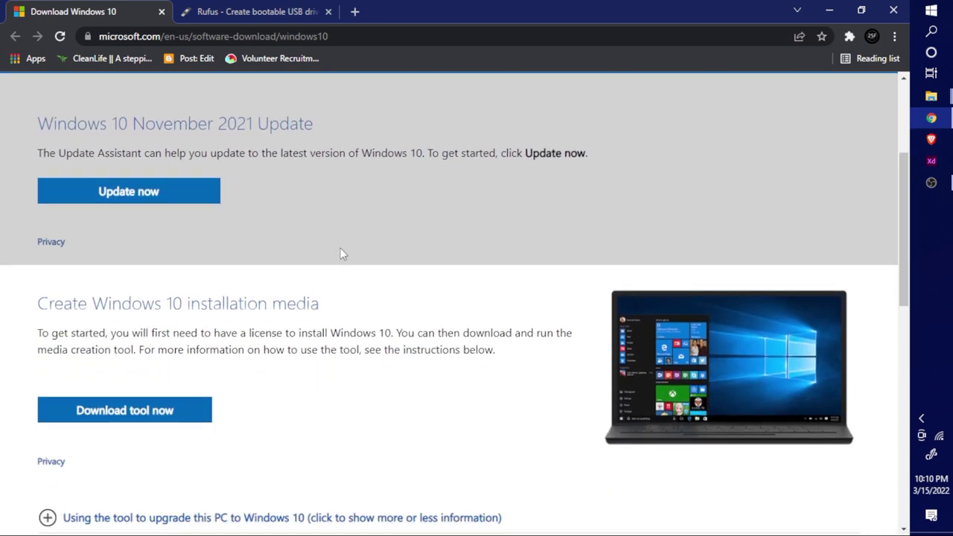
scroll(340, 254, "up", 3)
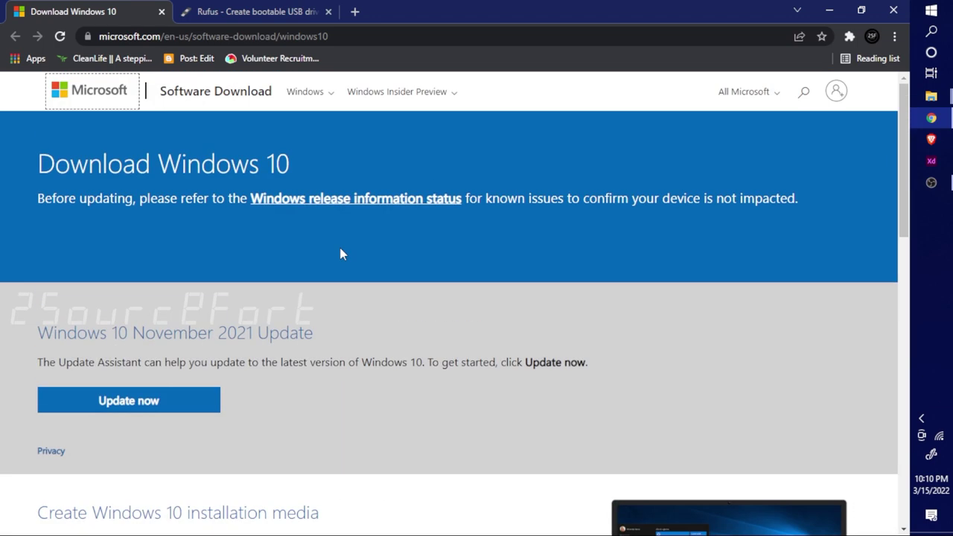
scroll(114, 277, "down", 4)
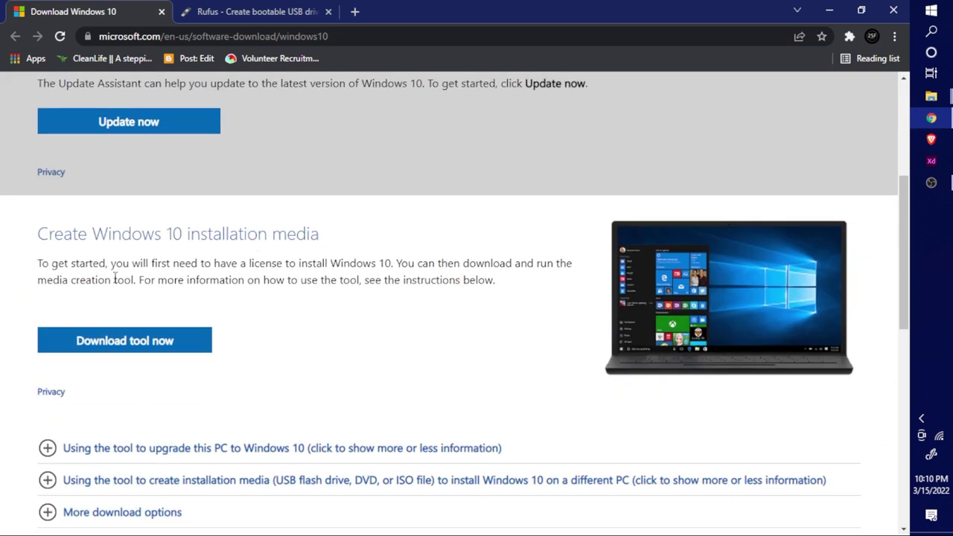
left_click(99, 345)
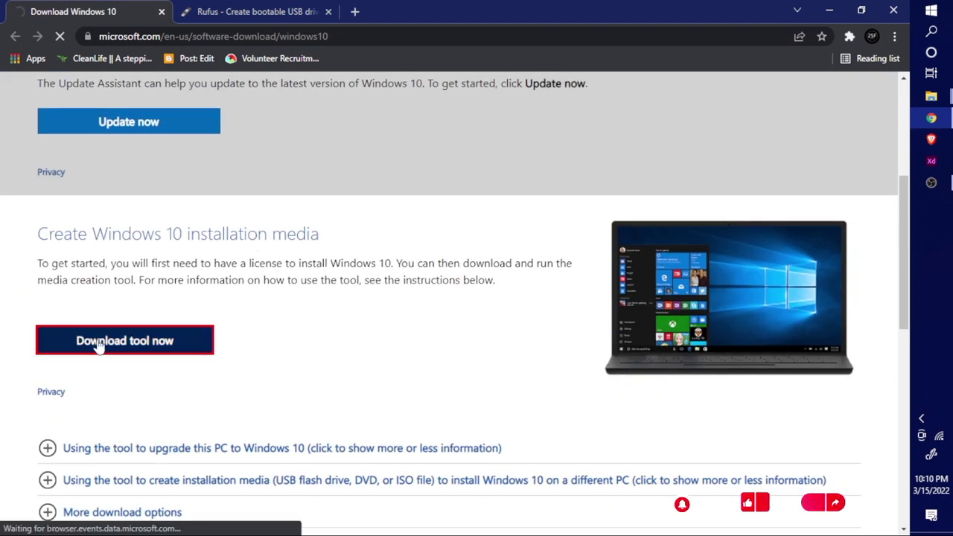
scroll(89, 343, "down", 3)
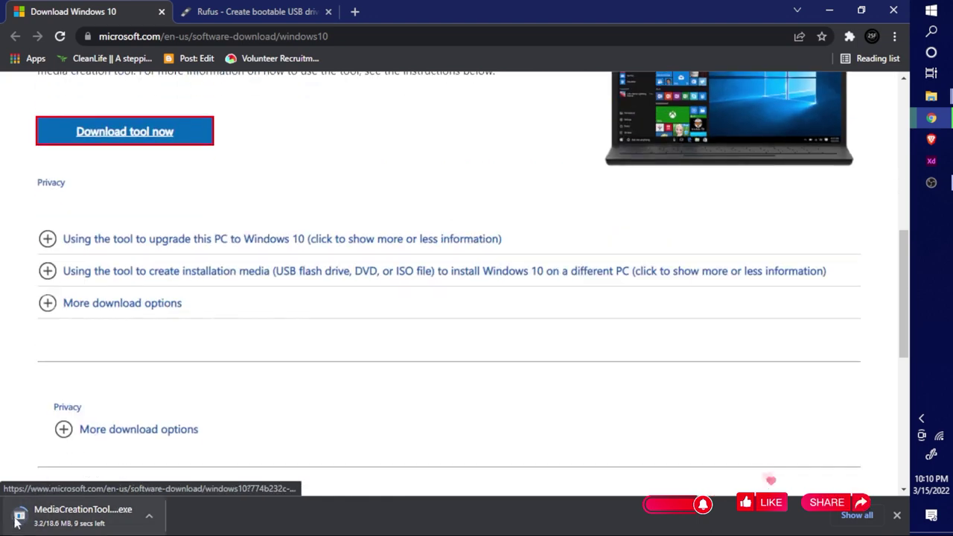
scroll(53, 374, "up", 1)
scroll(54, 375, "up", 1)
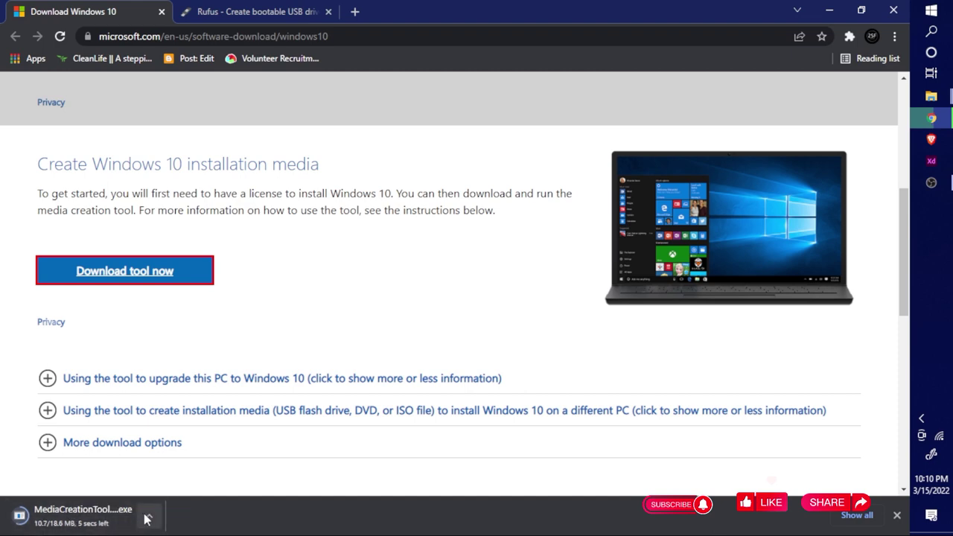
- Open the downloaded MediaCreationTool executable
mouse_move(930, 96)
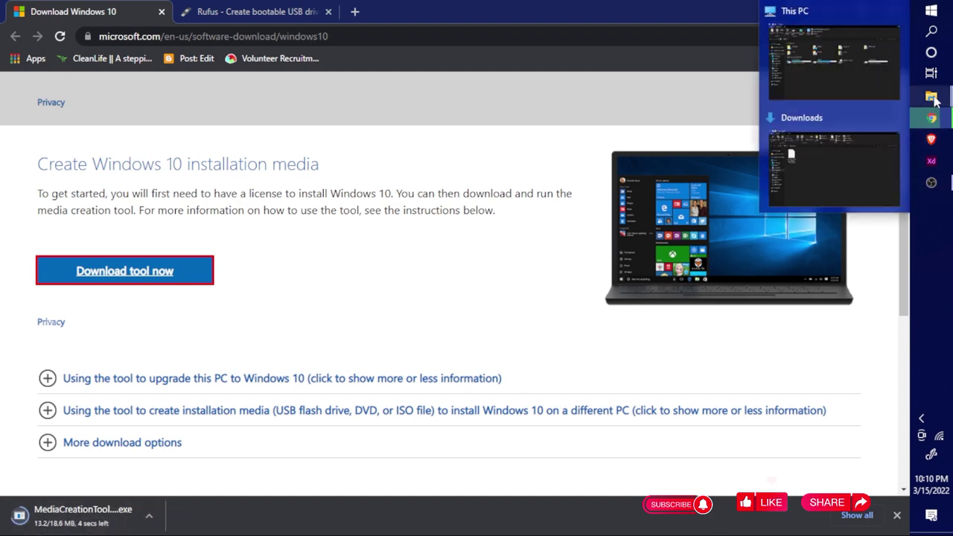
left_click(842, 73)
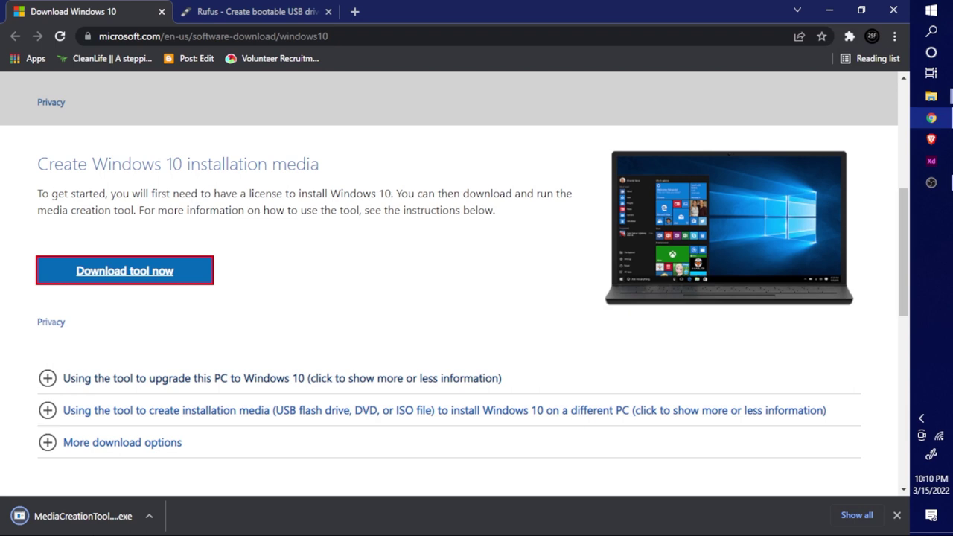
left_click(149, 516)
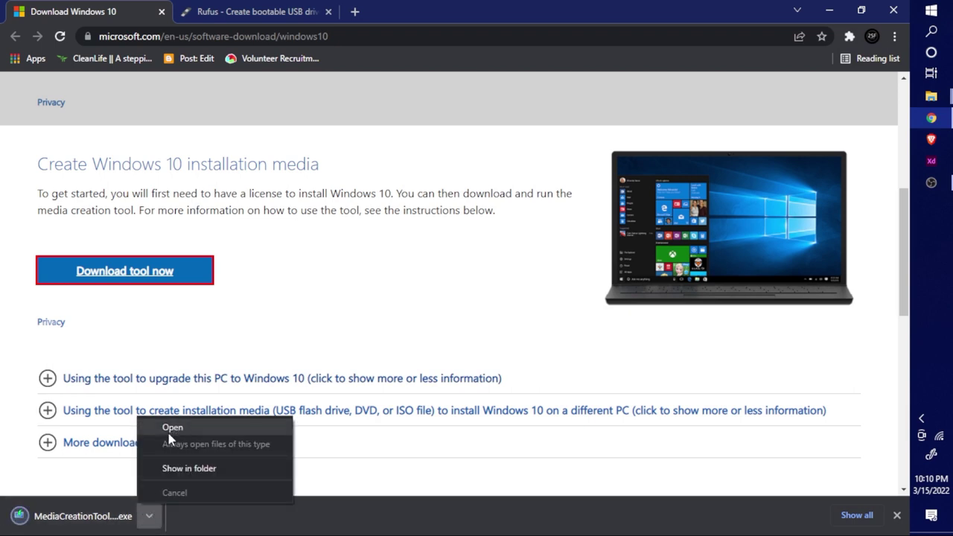
left_click(173, 427)
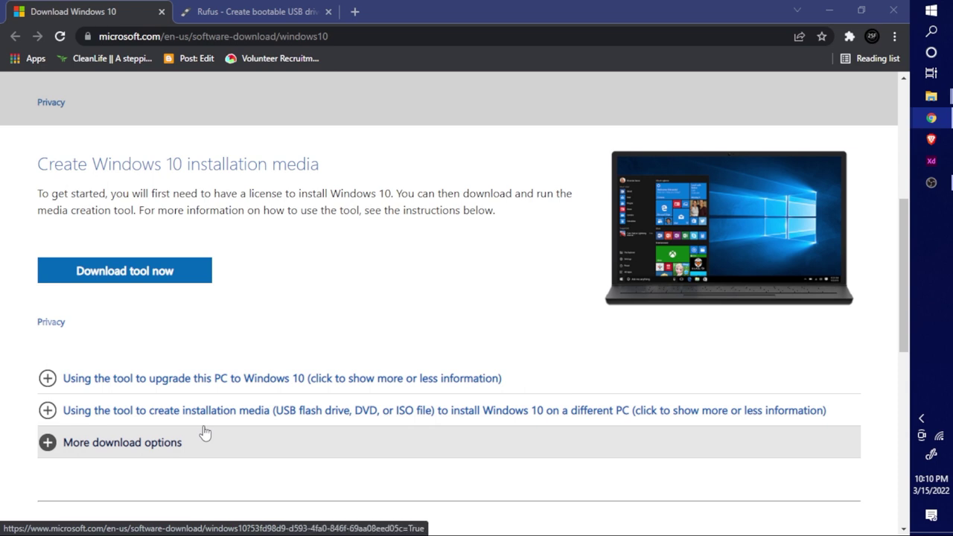
- Highlight the Create Windows 10 installation media heading and its description, and minimize the browser window
scroll(149, 321, "up", 1)
left_click(116, 318)
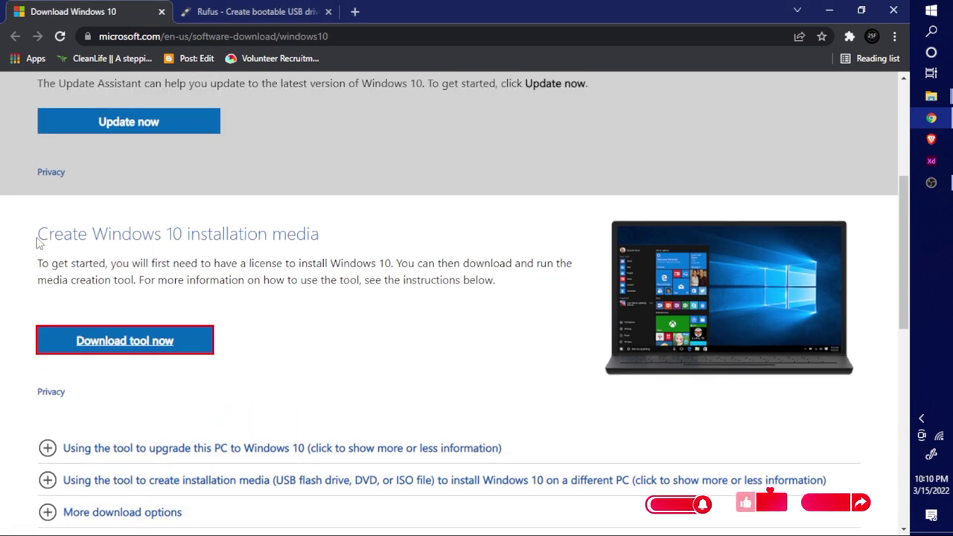
left_click_drag(36, 232, 519, 302)
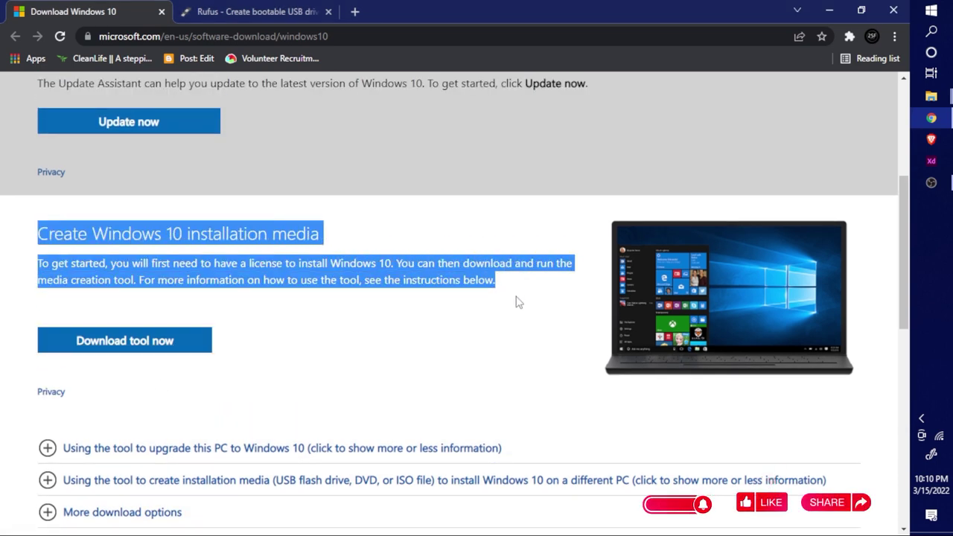
left_click(372, 304)
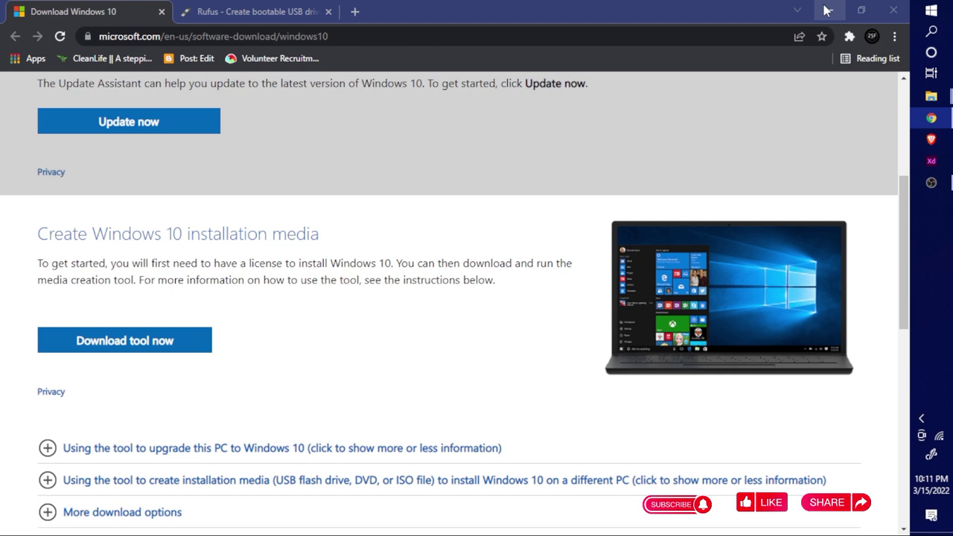
left_click(501, 15)
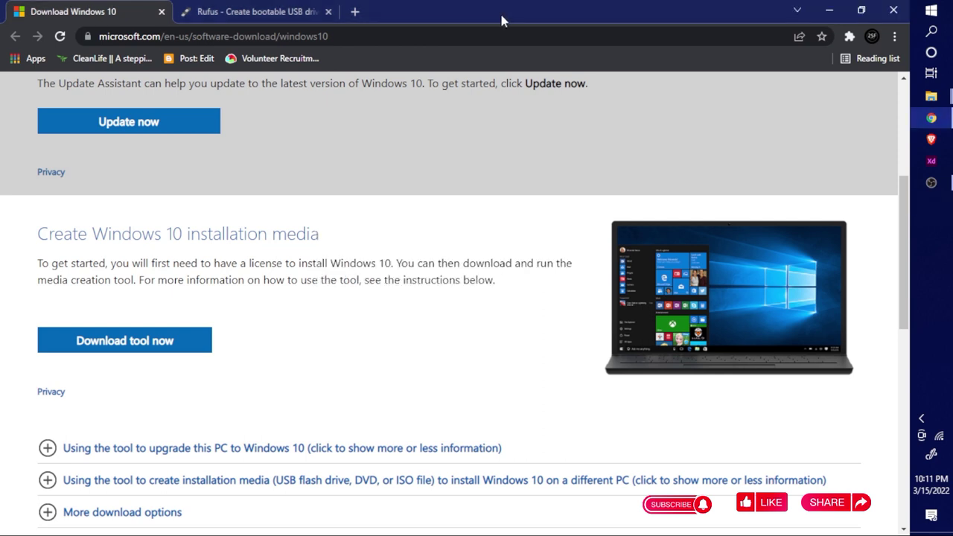
left_click(827, 10)
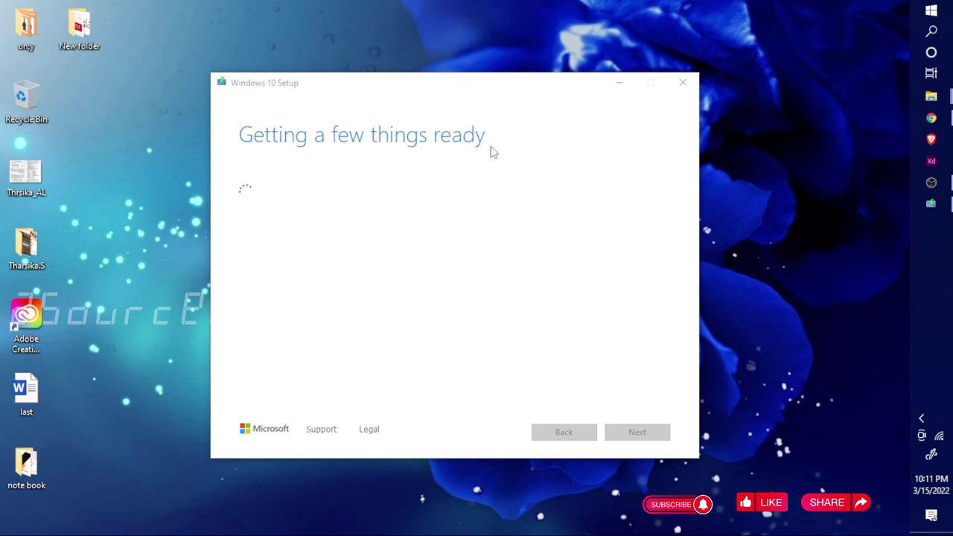
- Check the free space of USB Drive (F:) in File Explorer's This PC view, and minimize that window
mouse_move(931, 96)
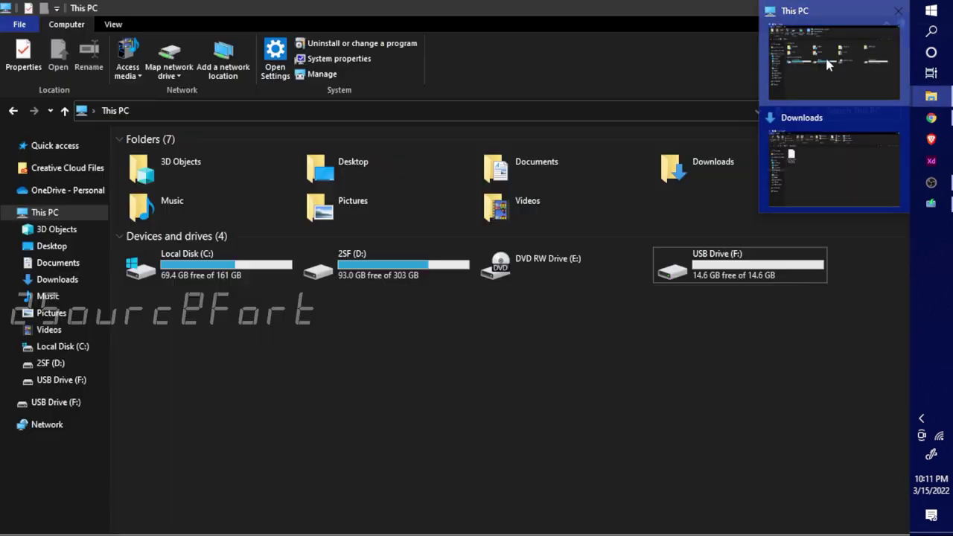
left_click(827, 65)
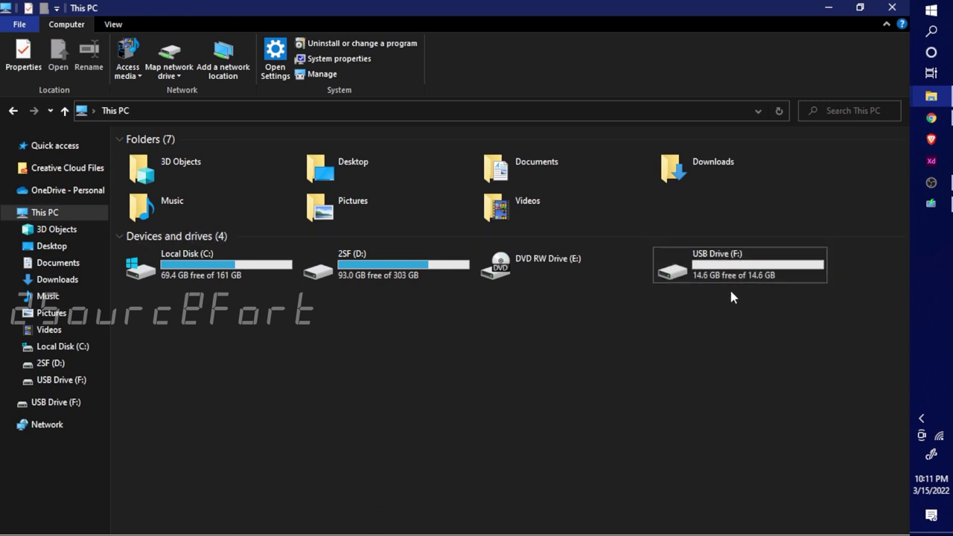
left_click(827, 8)
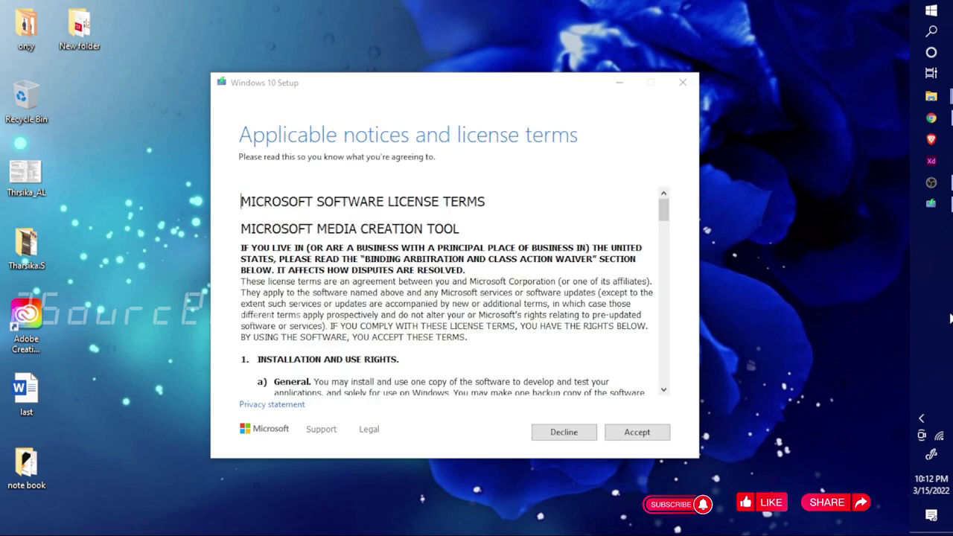
- Read through the Microsoft software license terms for the media creation tool and accept them
scroll(387, 257, "down", 5)
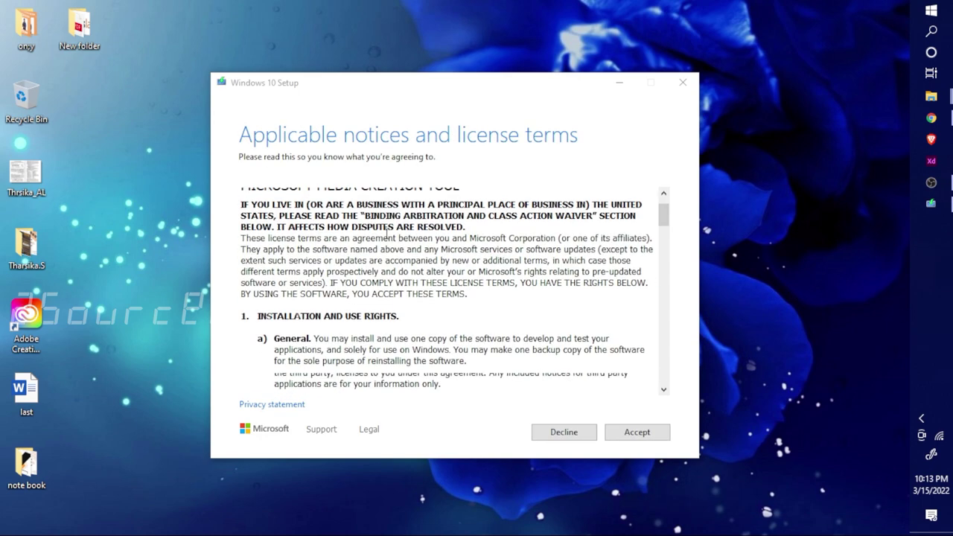
scroll(387, 256, "down", 4)
scroll(313, 193, "up", 8)
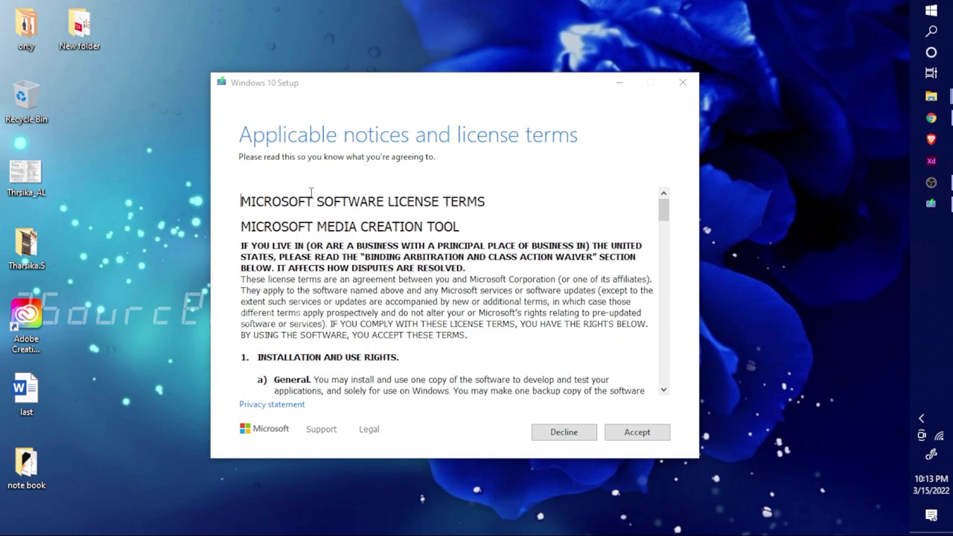
left_click(245, 136)
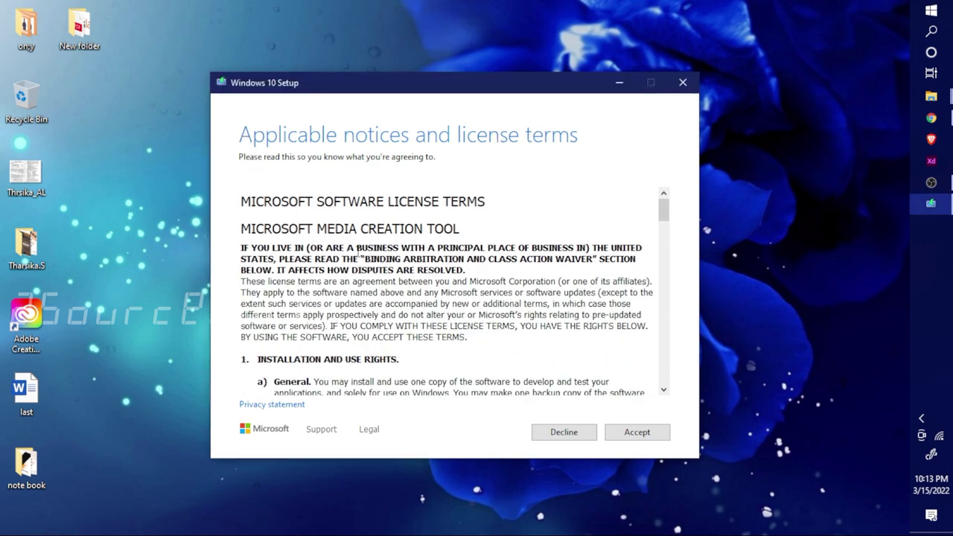
scroll(357, 256, "down", 3)
scroll(357, 255, "down", 4)
scroll(357, 256, "down", 20)
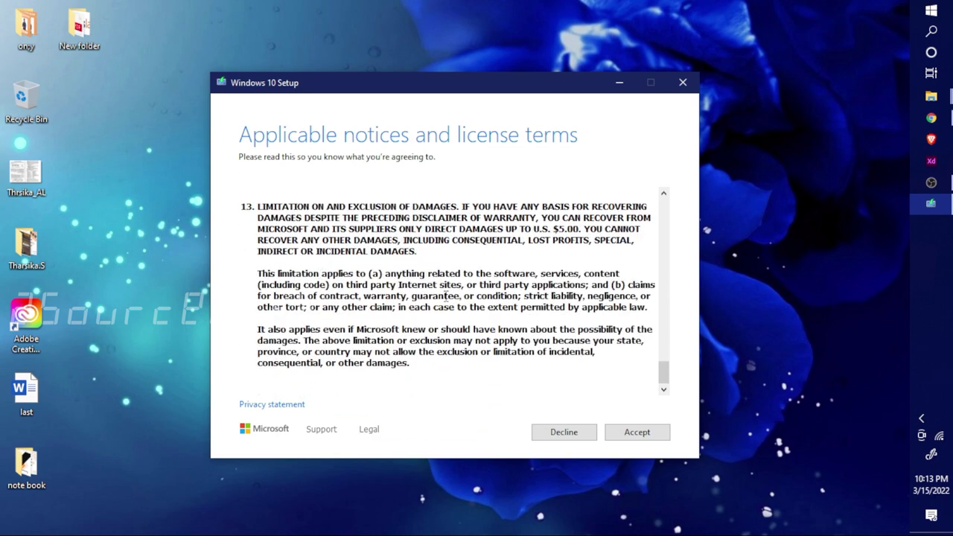
left_click(637, 437)
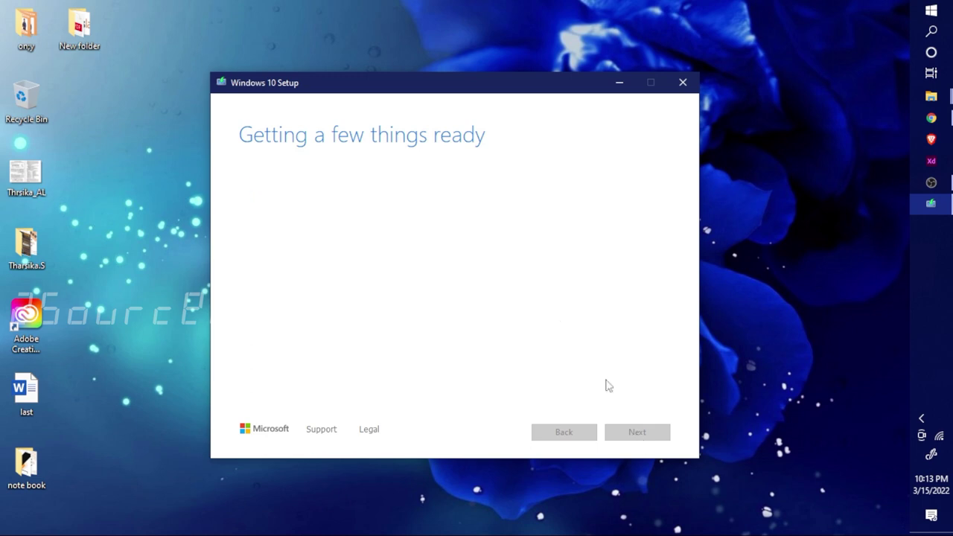
left_click(942, 282)
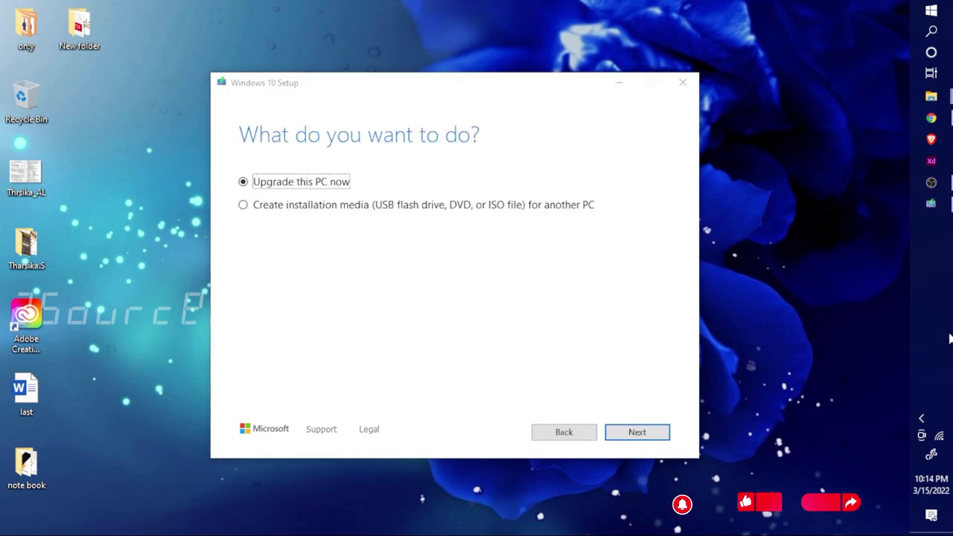
- Choose to create installation media (USB flash drive, DVD, or ISO file) for another PC
left_click(271, 137)
left_click(314, 209)
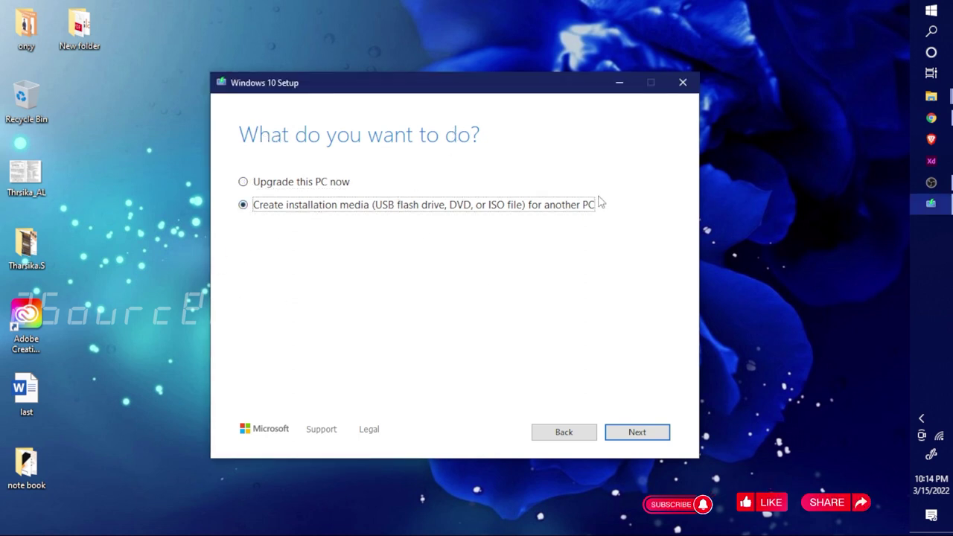
- View USB Drive (F:) in File Explorer with the This PC tree collapsed, and return to the Windows 10 Setup window
mouse_move(930, 98)
left_click(858, 64)
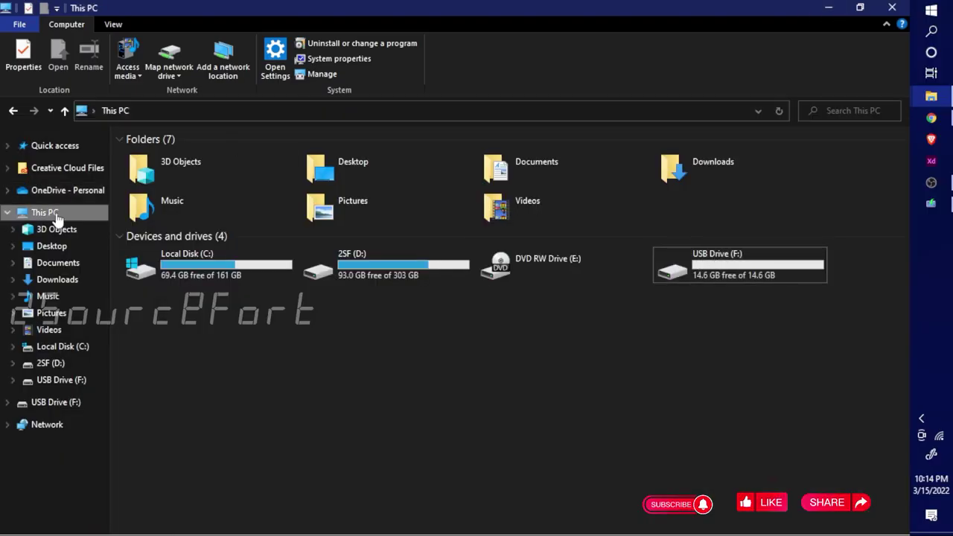
left_click(8, 212)
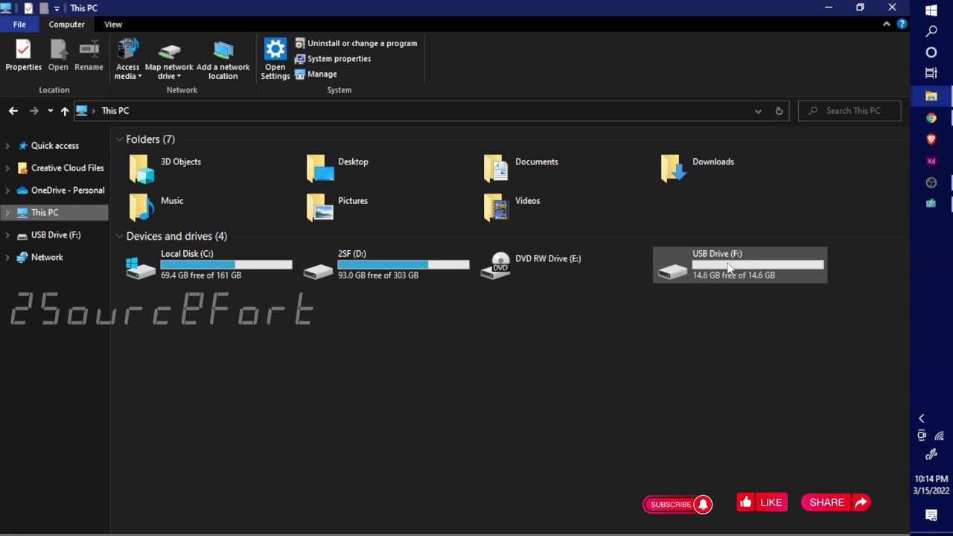
left_click(825, 11)
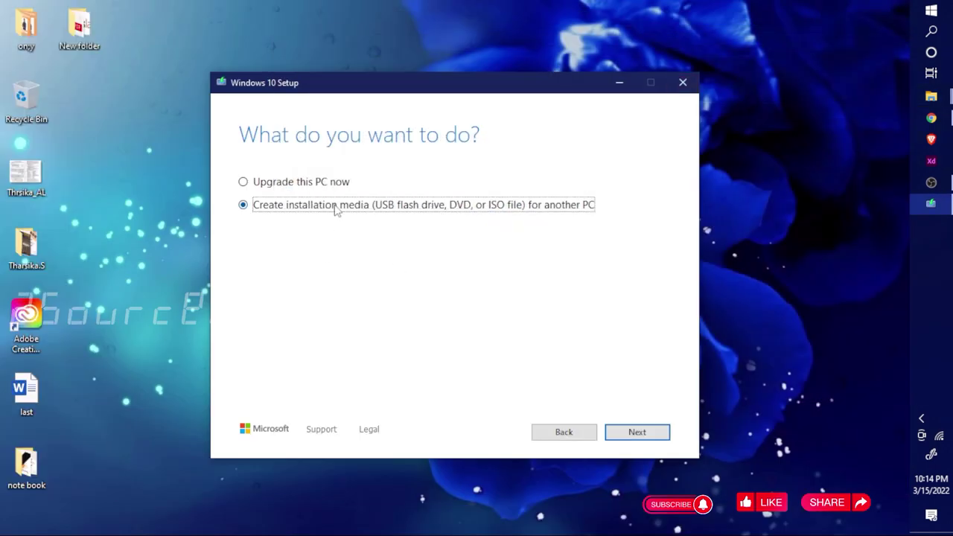
- Continue the setup and keep the recommended language, edition and architecture options for this PC
left_click(634, 439)
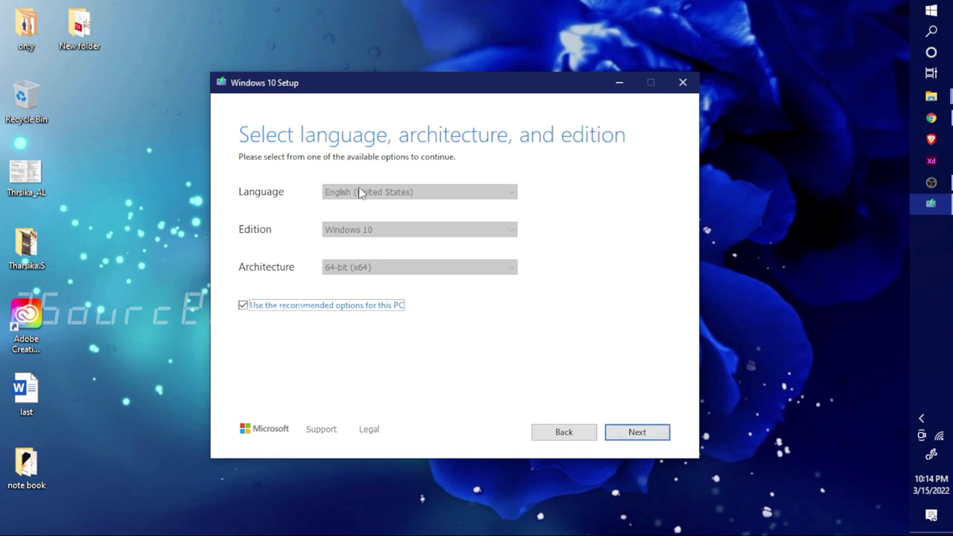
left_click(637, 431)
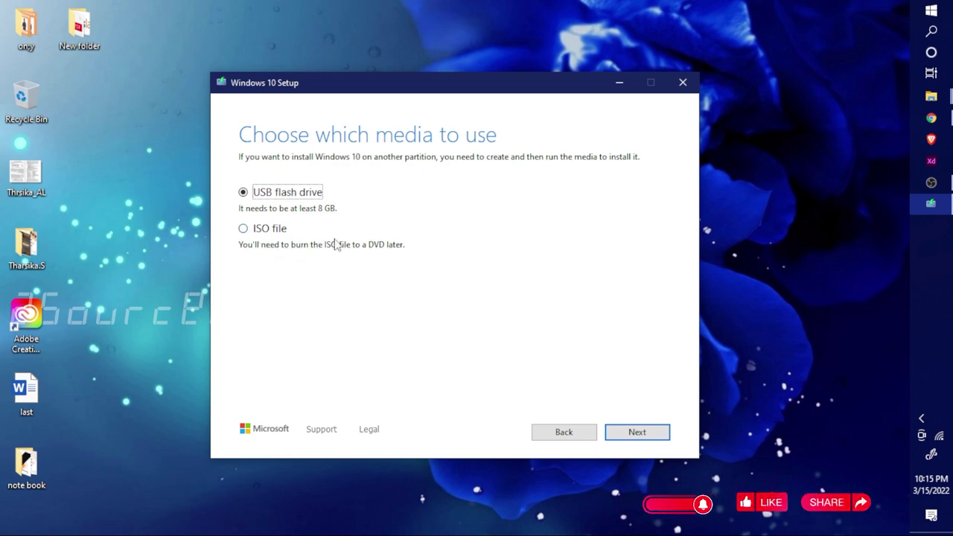
- Compare the USB flash drive and ISO file media options, and choose ISO file as the media to use
left_click(282, 230)
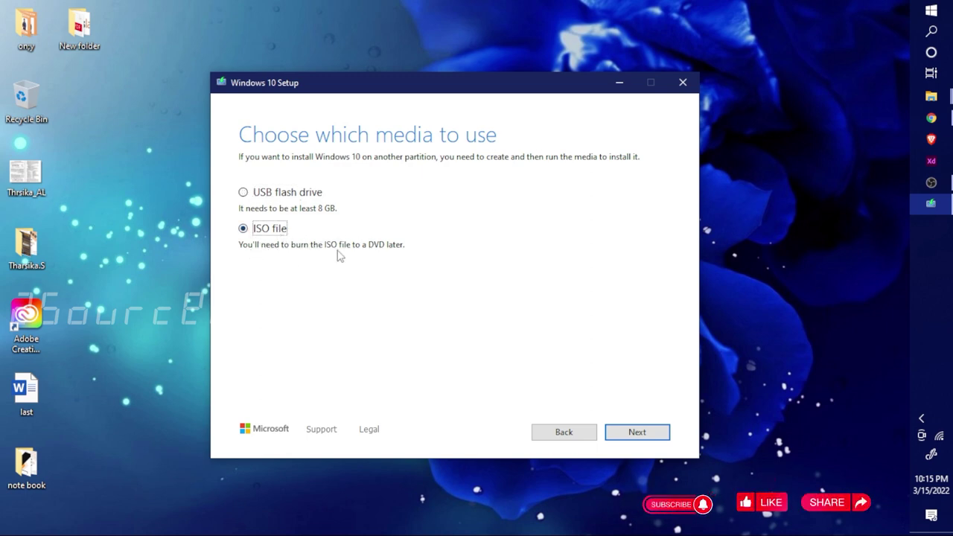
left_click(278, 195)
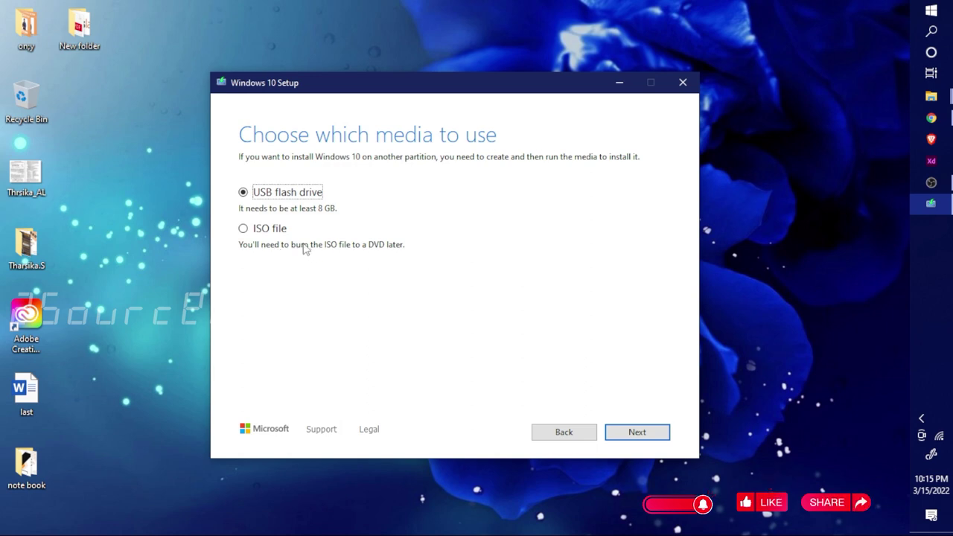
left_click(275, 231)
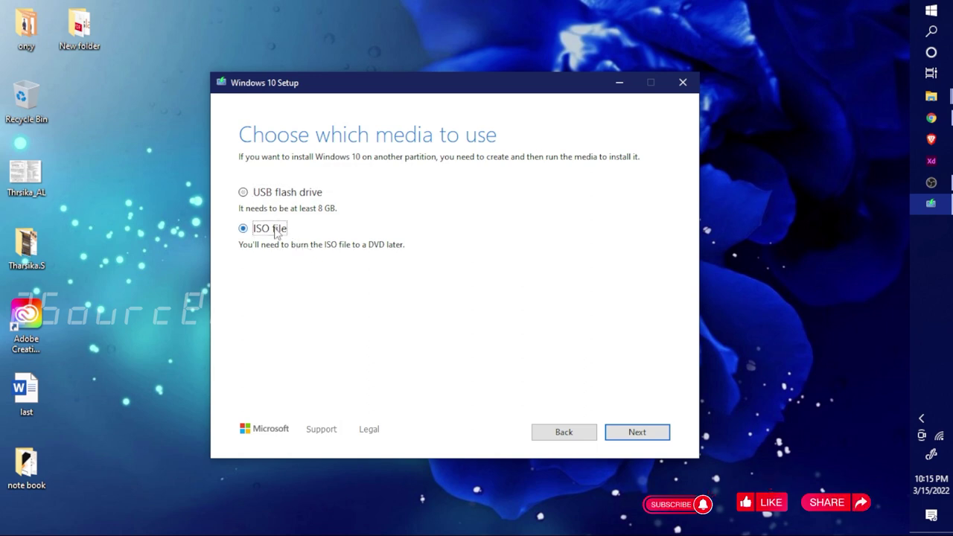
- Continue with the ISO file option and try to save the image as Windows on USB Drive (F:)
left_click(657, 438)
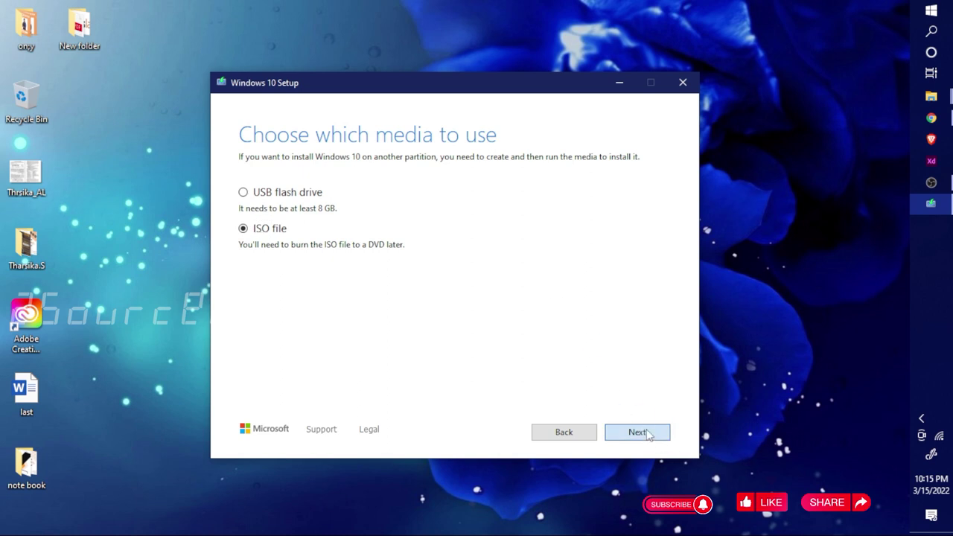
left_click(646, 433)
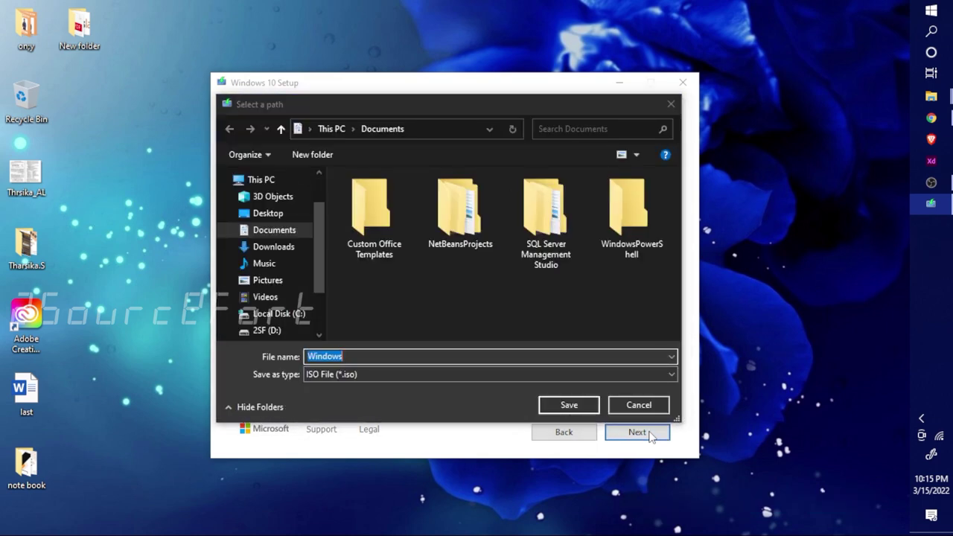
scroll(289, 314, "down", 1)
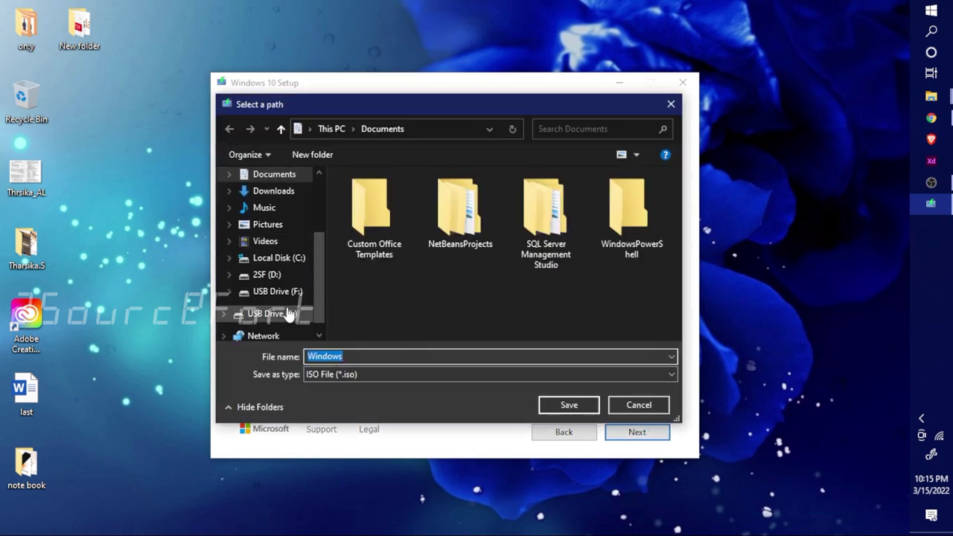
scroll(289, 314, "down", 1)
left_click(273, 297)
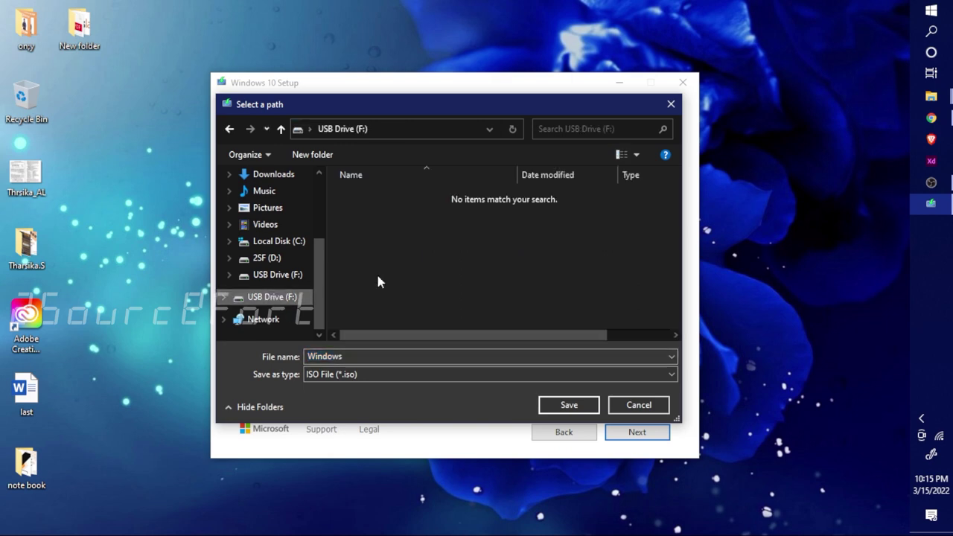
left_click(574, 405)
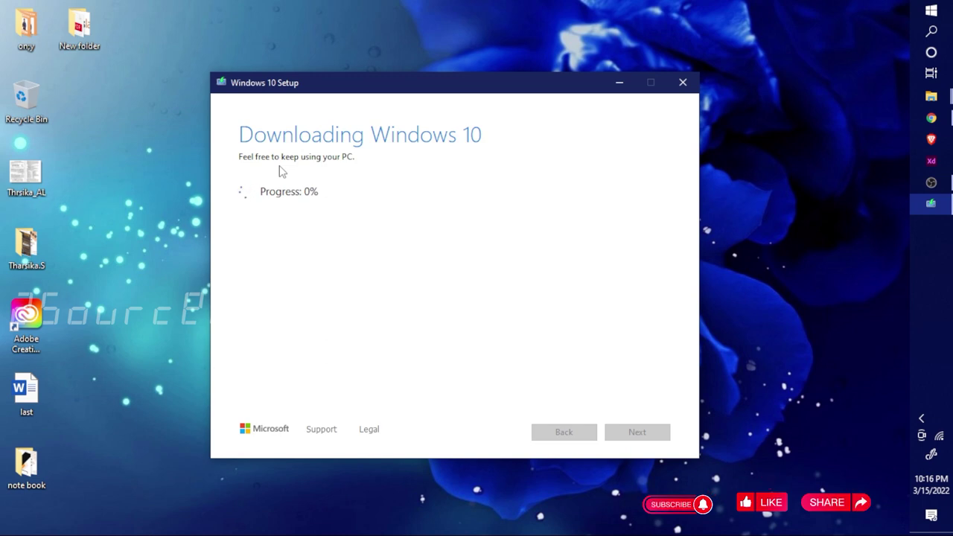
left_click(682, 82)
left_click(460, 325)
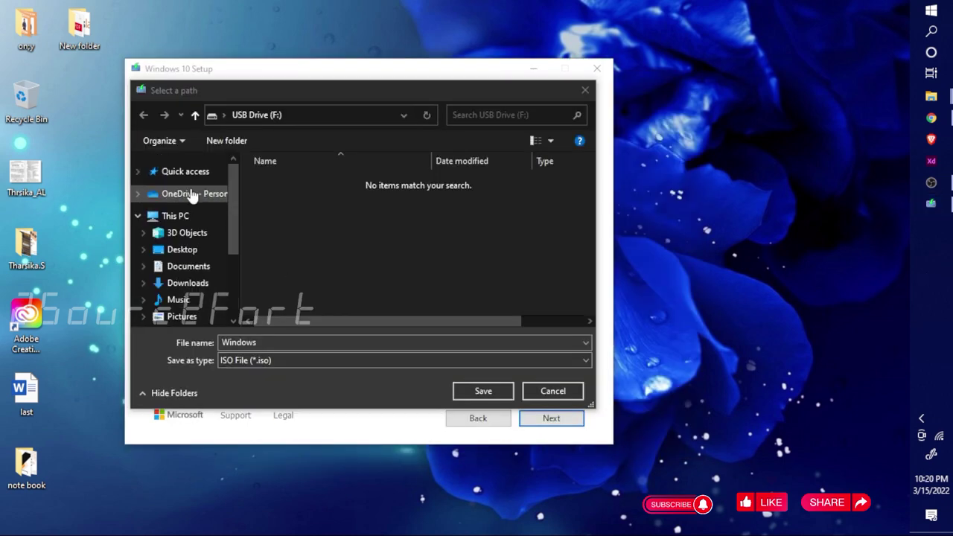
- Save the ISO file as Windows in the Desktop folder to start downloading Windows 10
left_click(175, 215)
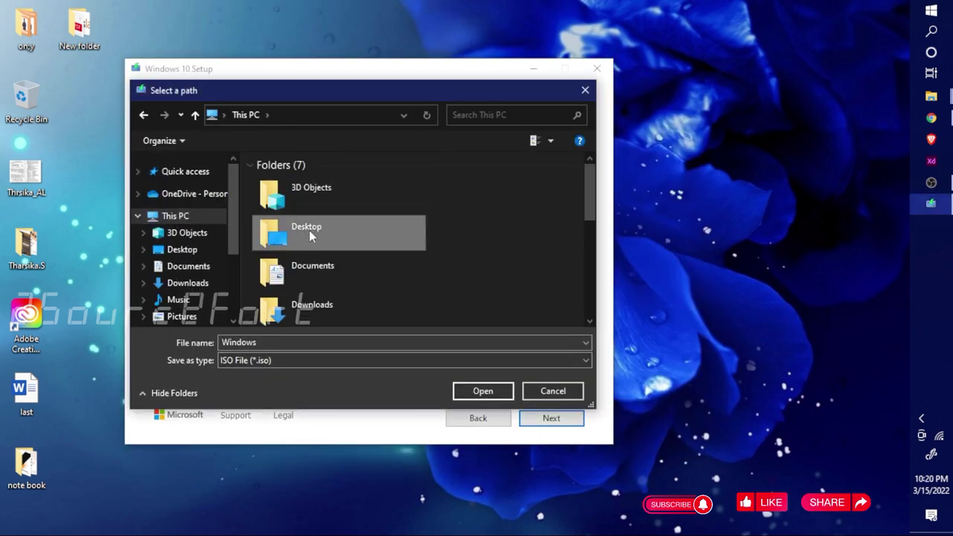
left_click(481, 392)
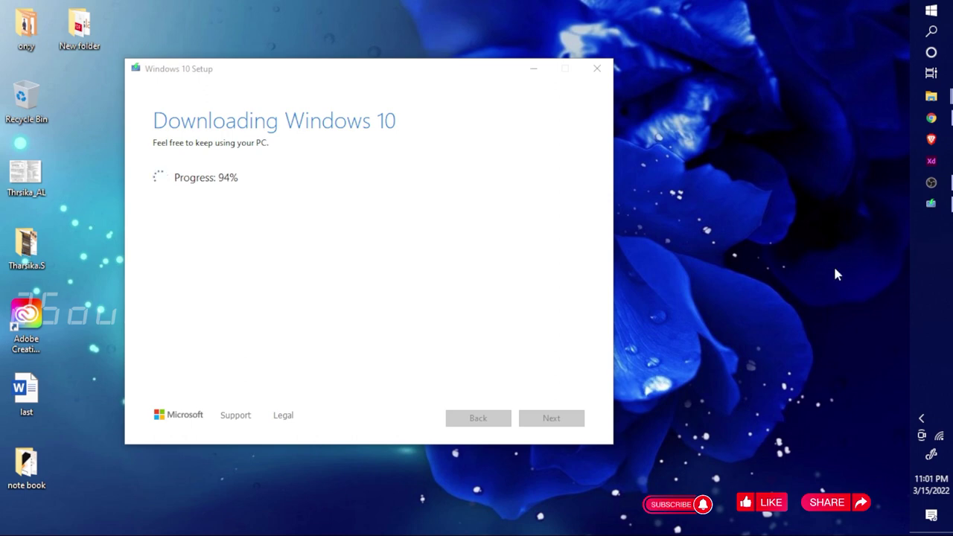
right_click(830, 242)
left_click(819, 287)
right_click(812, 322)
left_click(809, 368)
right_click(801, 183)
left_click(798, 225)
right_click(784, 209)
left_click(778, 253)
right_click(775, 252)
left_click(772, 295)
right_click(755, 257)
left_click(800, 300)
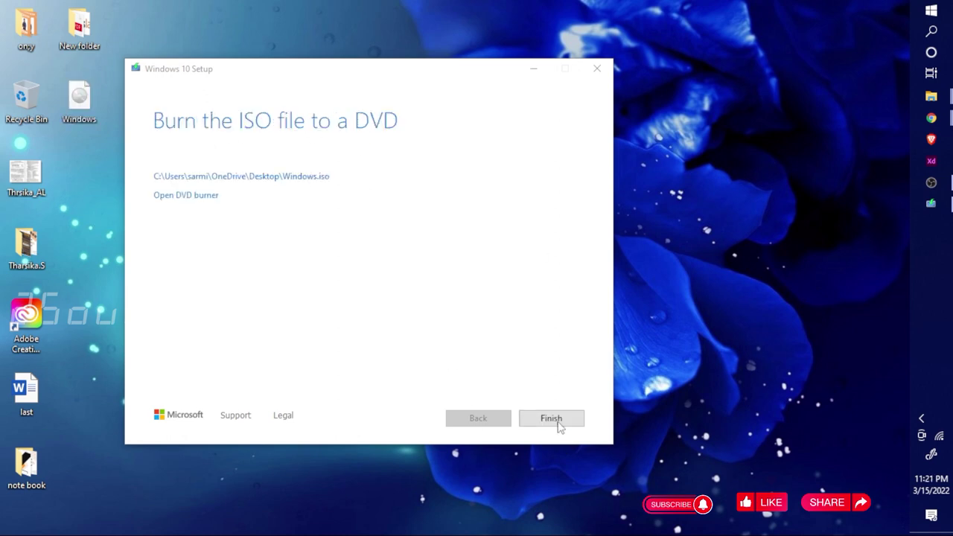
- Finish the Windows 10 setup once the ISO file has been created
left_click(557, 419)
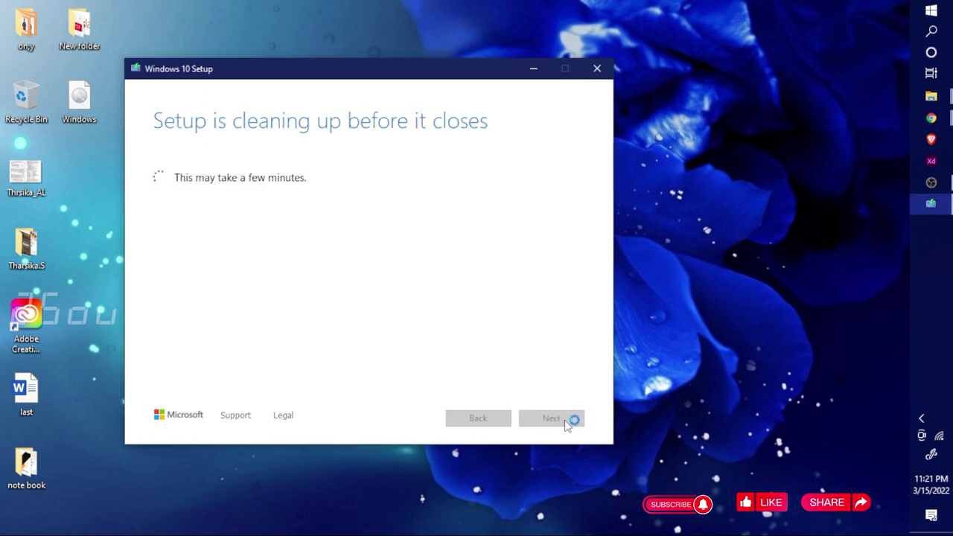
right_click(703, 262)
left_click(740, 305)
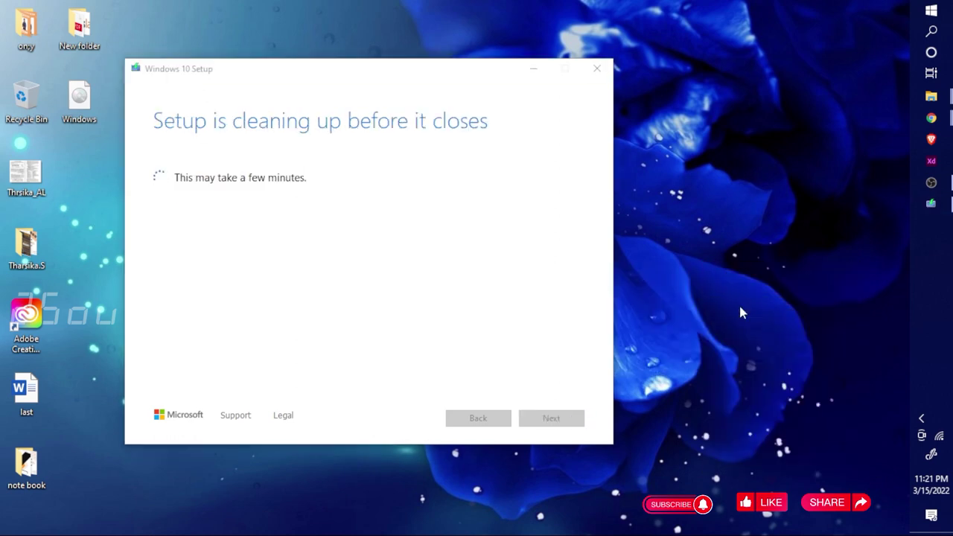